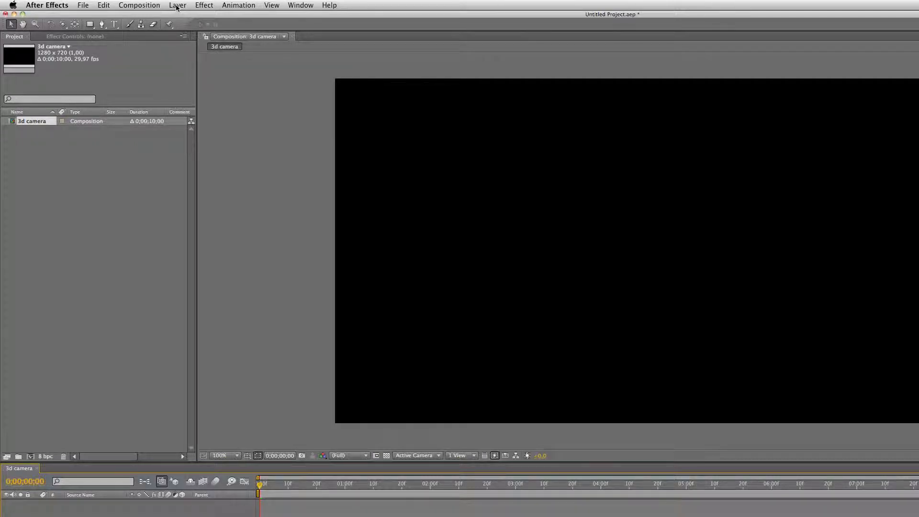
Step: Create a text layer reading "Chroma Tuts" and move it to about the middle of the composition
click(114, 25)
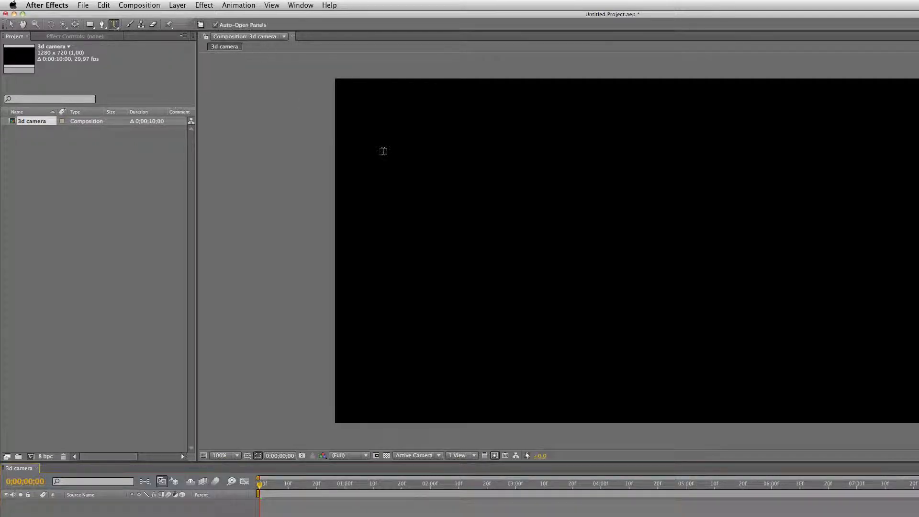
click(572, 249)
text(Chroma)
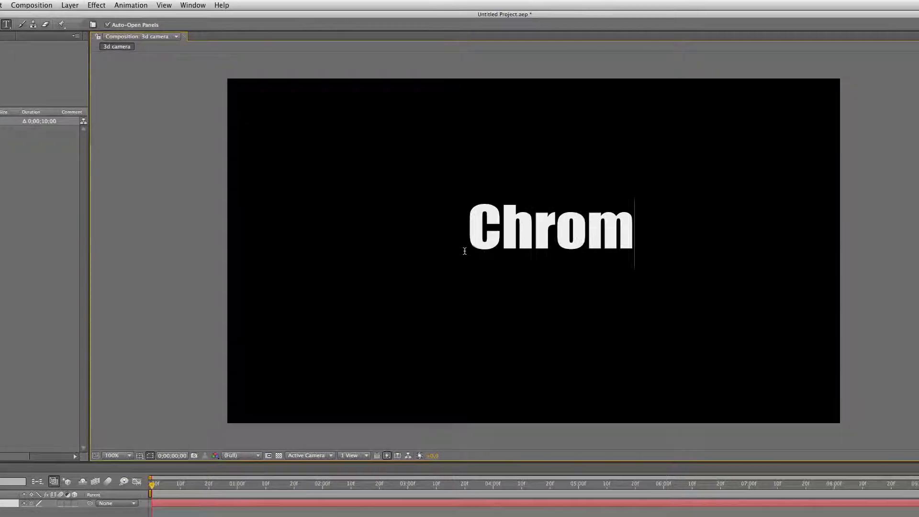
text( Tuts)
key(KP_Enter)
key(v)
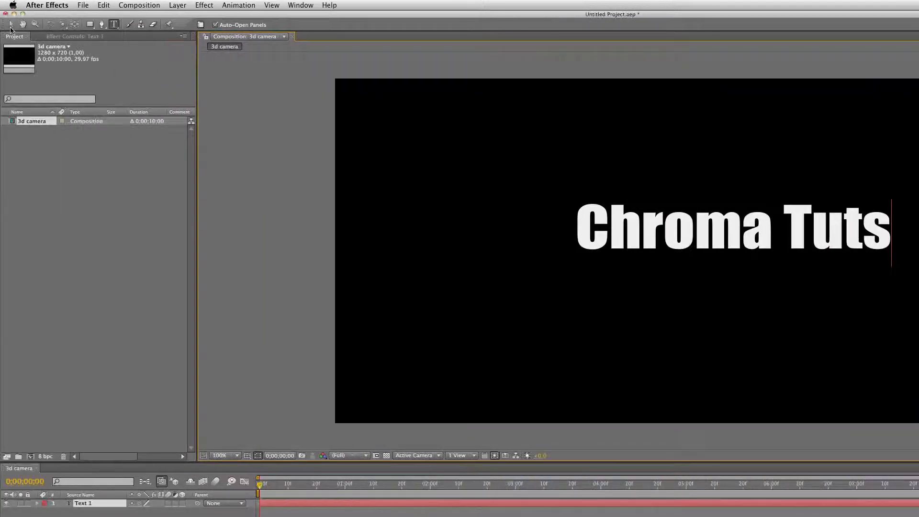
drag(569, 230, 498, 235)
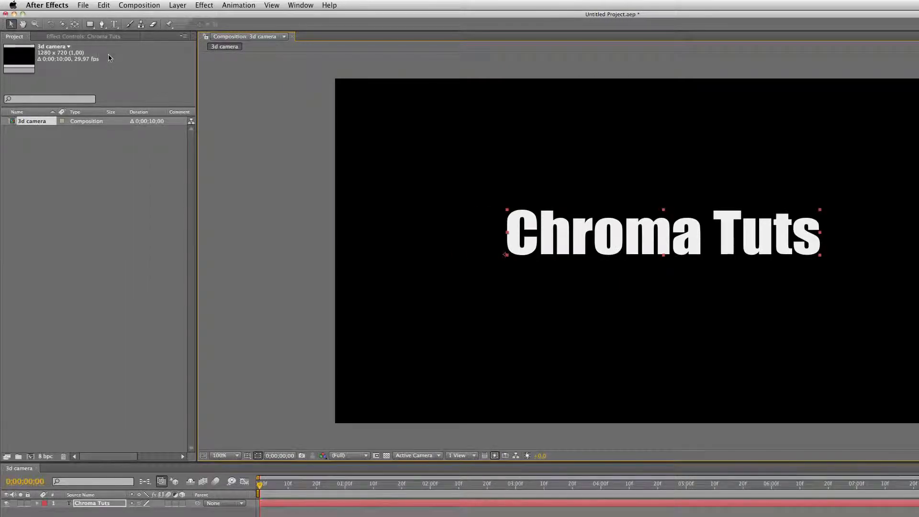
Step: Add a white 1280 x 720 px solid layer named "3d text"
click(211, 6)
mouse_move(175, 7)
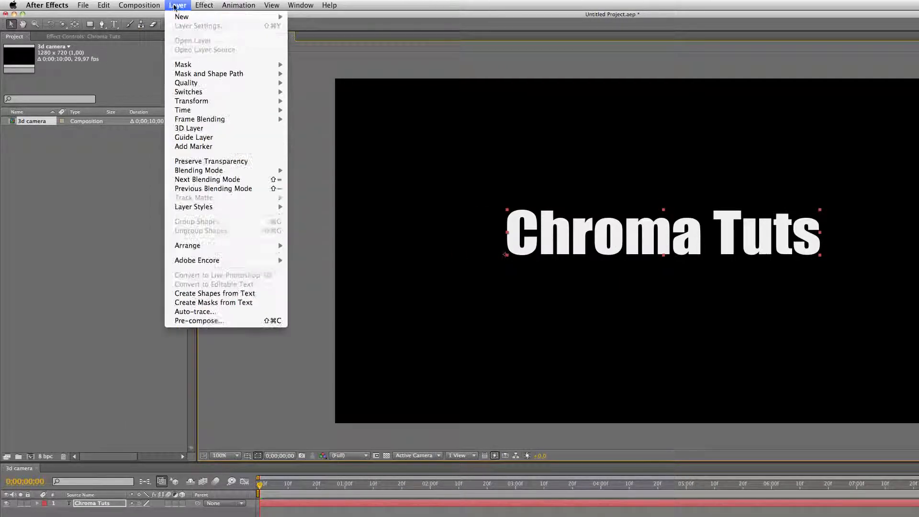
click(331, 30)
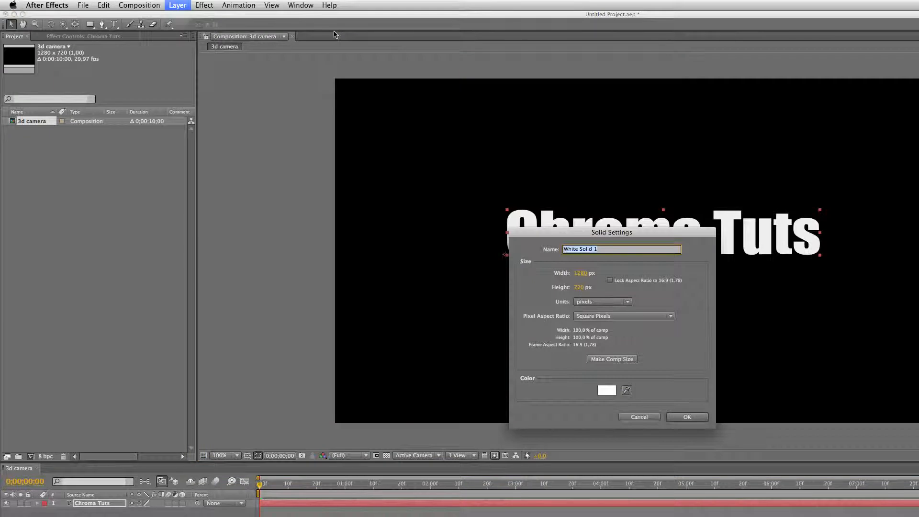
text(3d text)
key(Return)
Step: Apply the Shatter simulation effect to the 3d text solid and set its View to Rendered
click(204, 5)
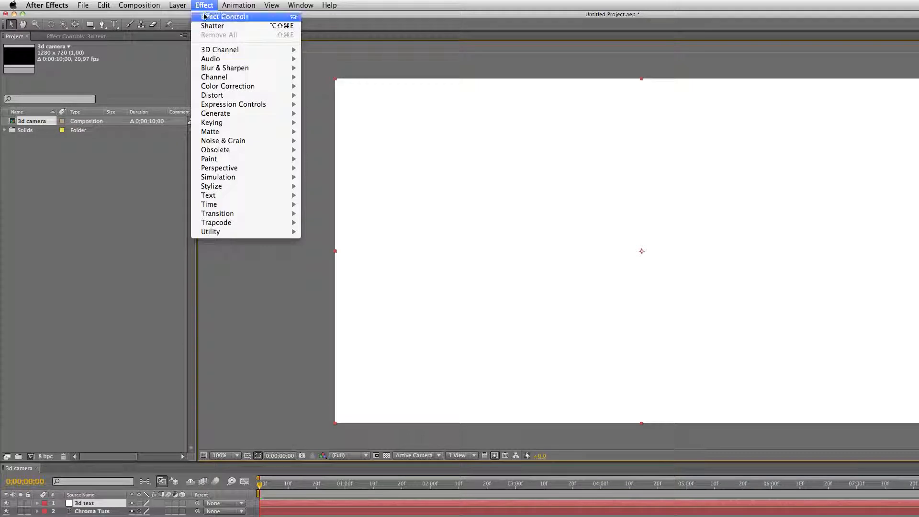
mouse_move(242, 178)
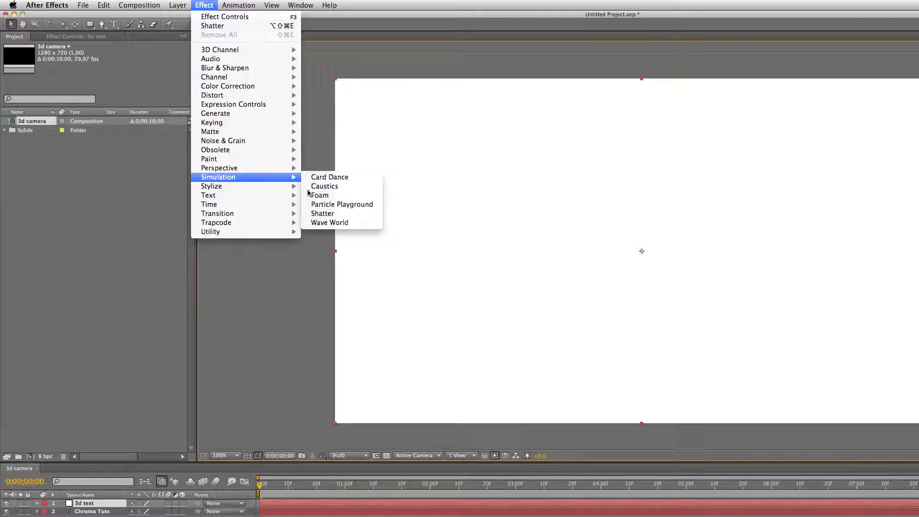
click(345, 215)
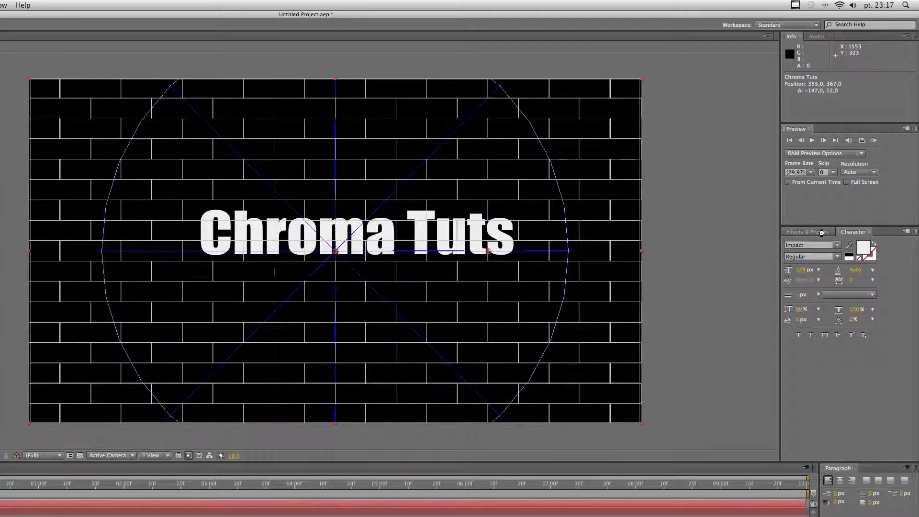
click(821, 232)
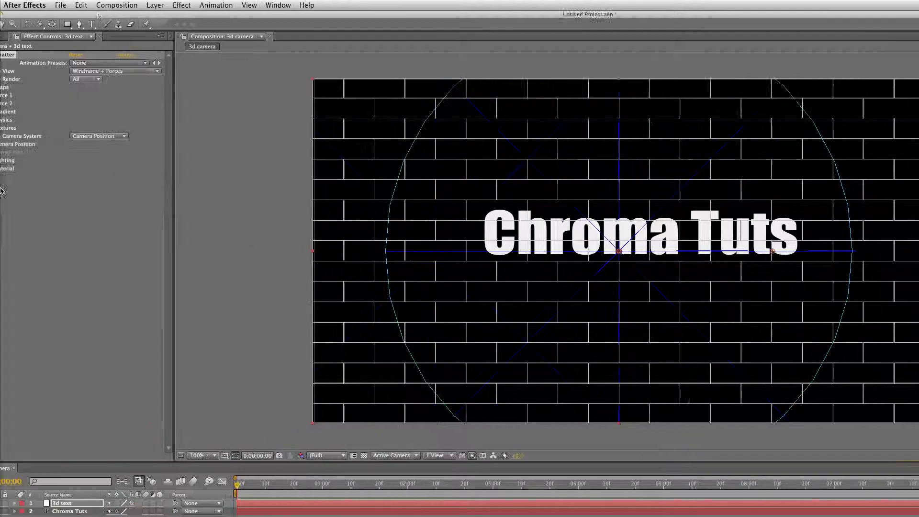
click(124, 72)
click(127, 43)
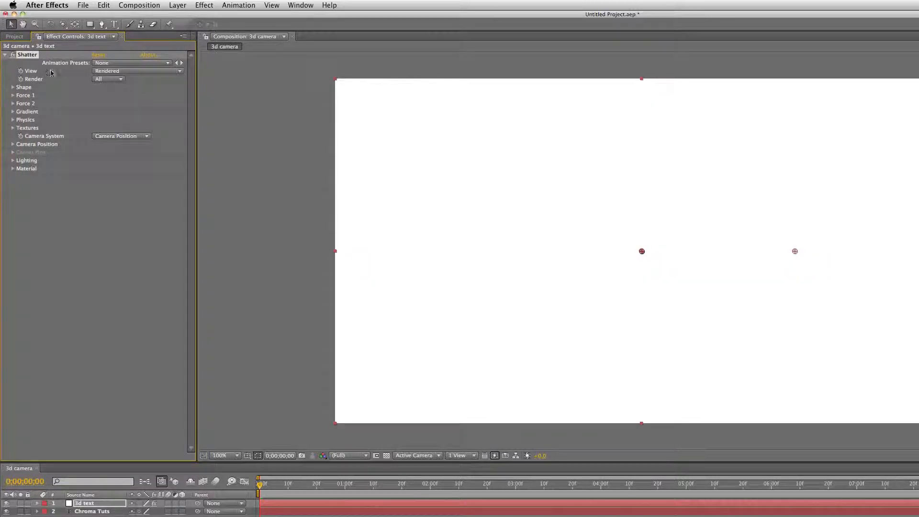
Step: Set Shatter's shape pattern to Custom with the Chroma Tuts layer as the custom shatter map
click(13, 96)
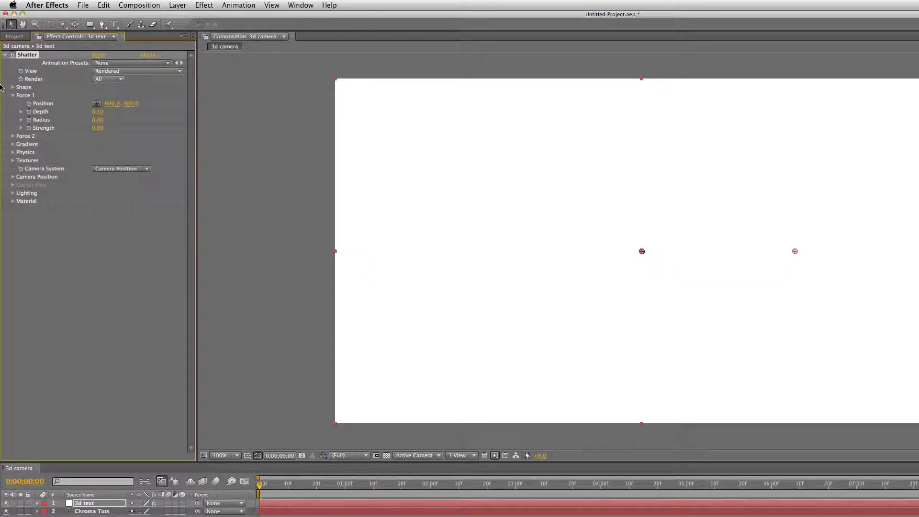
click(12, 136)
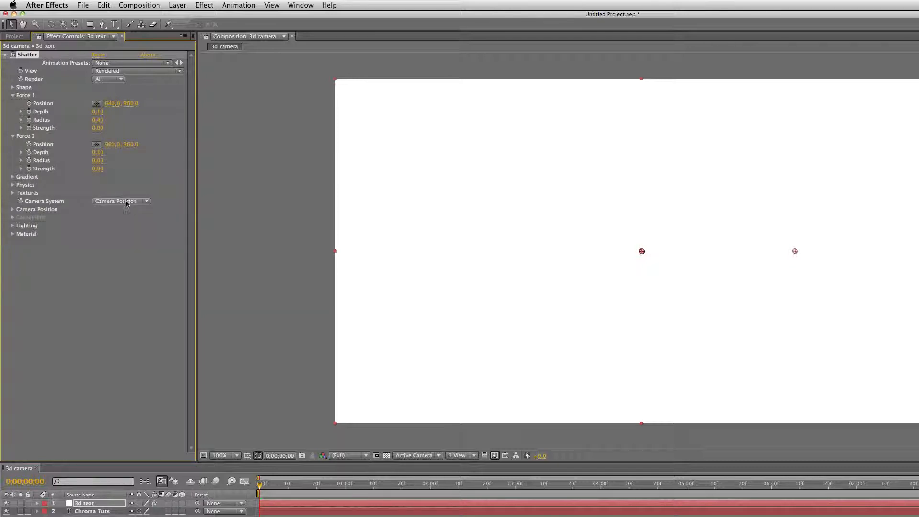
click(10, 89)
click(12, 87)
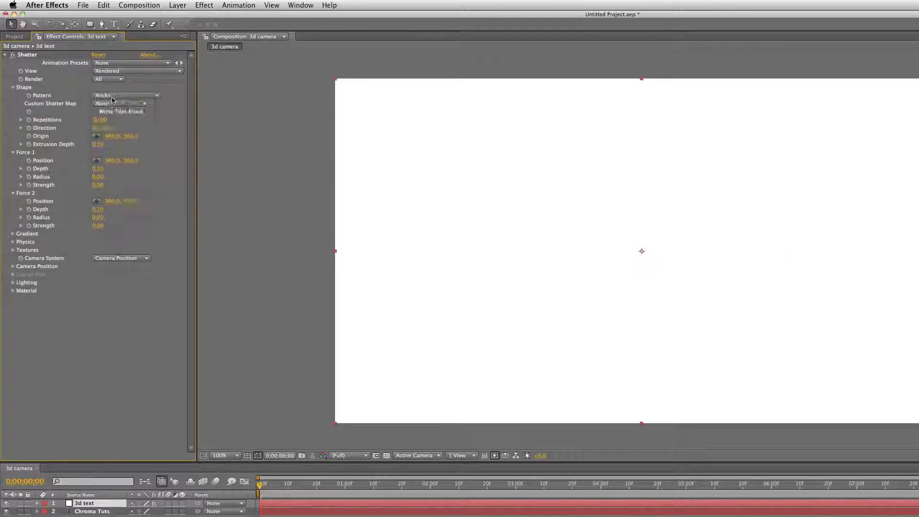
click(119, 95)
click(115, 107)
click(117, 103)
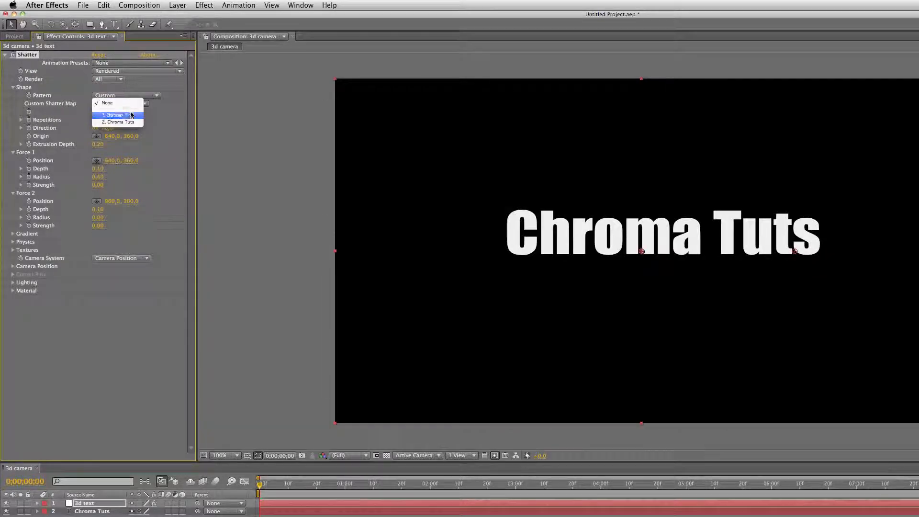
click(125, 123)
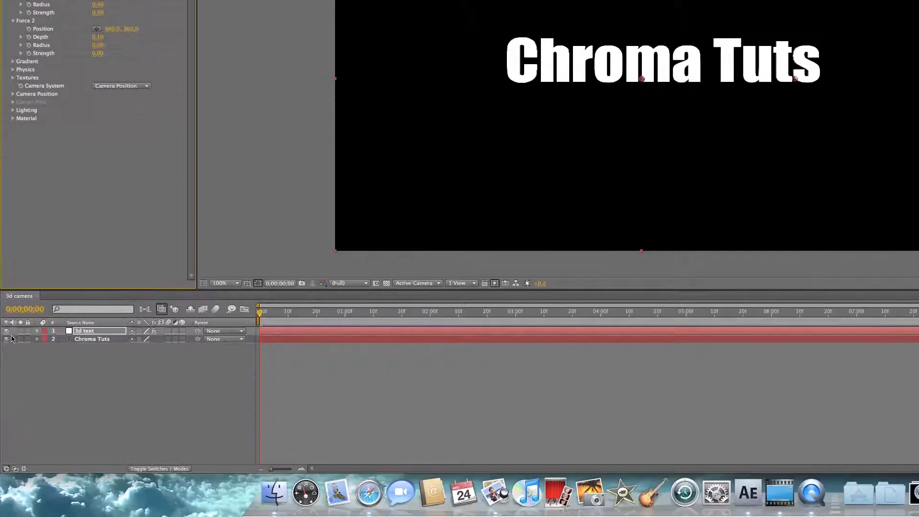
Step: Hide the Chroma Tuts text layer and set Shatter's Extrusion Depth to 0,60
click(6, 339)
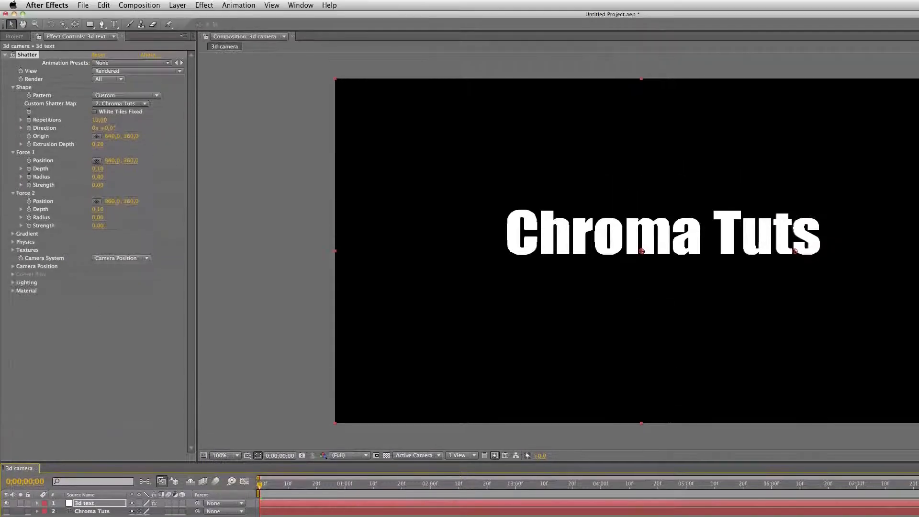
click(100, 144)
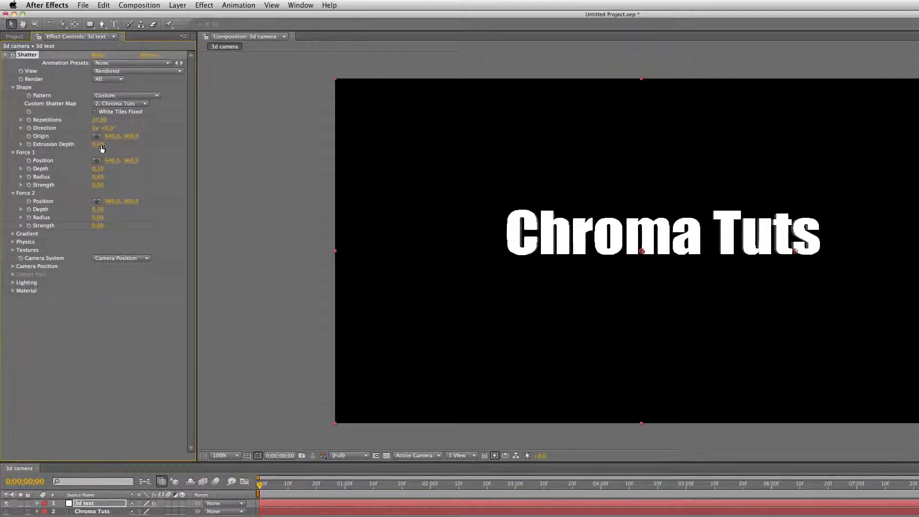
Step: Add a camera named "Panasonic HD Camera" with the 50mm preset
click(177, 5)
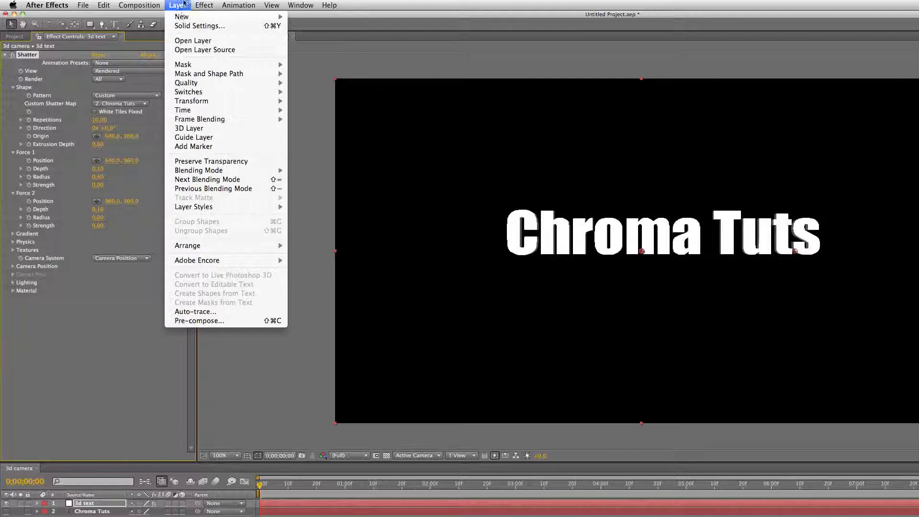
mouse_move(201, 17)
click(338, 48)
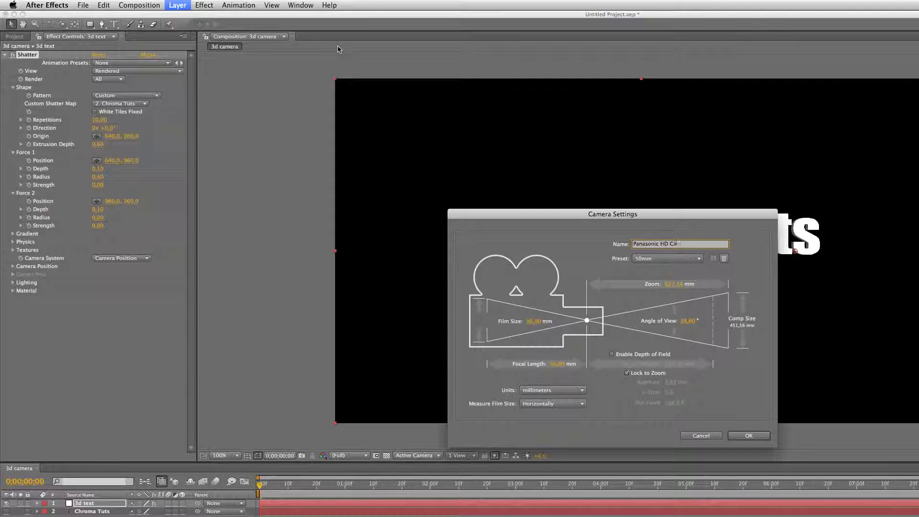
key(Return)
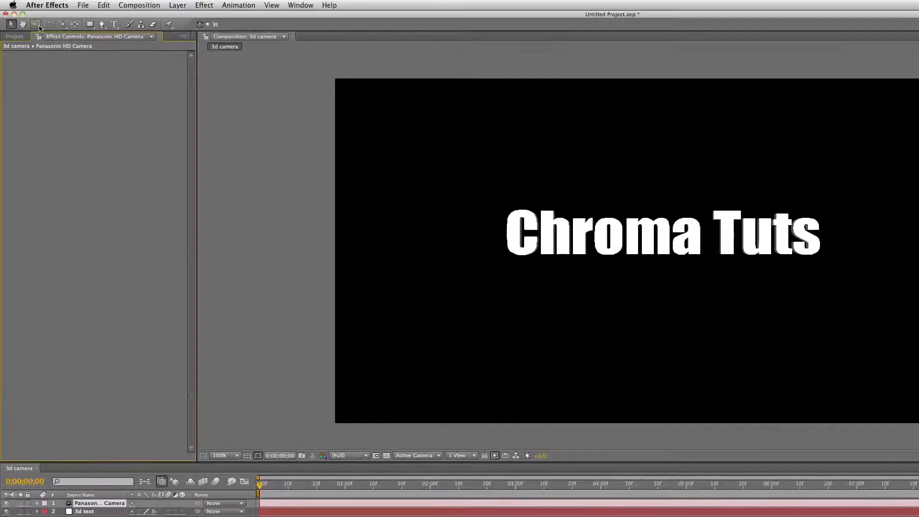
Step: Make the 3d text and Chroma Tuts layers 3D and orbit the camera around the text
click(63, 24)
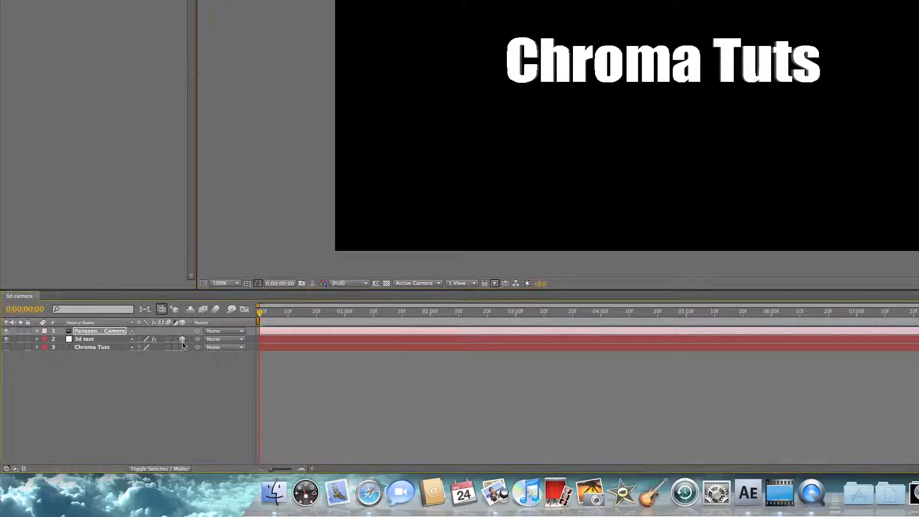
click(183, 347)
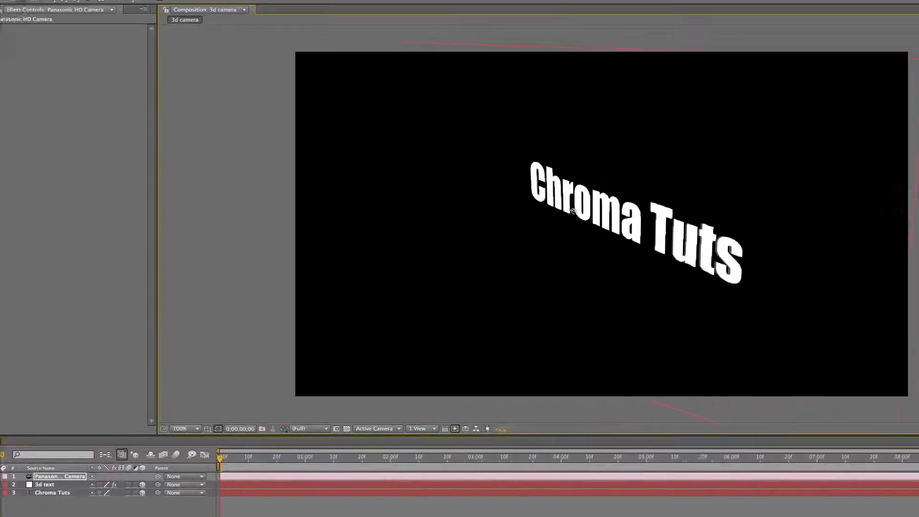
drag(550, 66, 607, 59)
drag(485, 231, 430, 254)
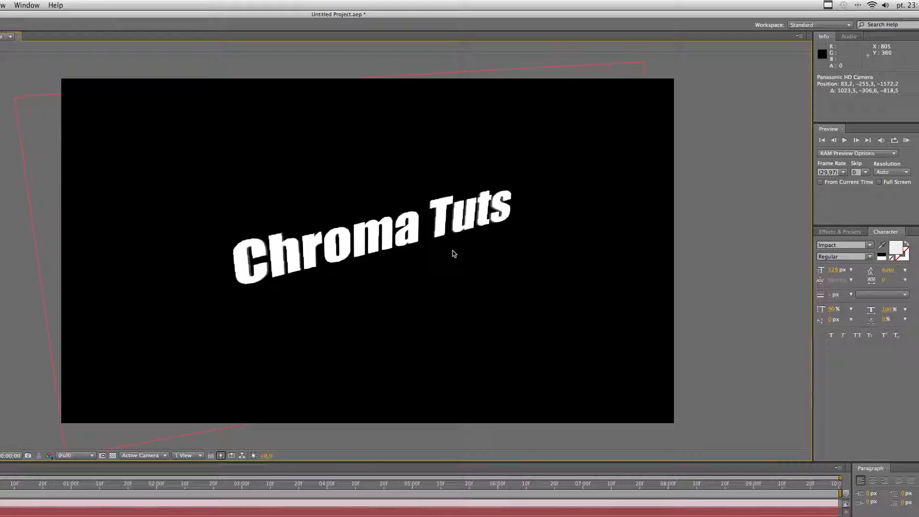
Step: Undo the camera orbits and the 3D switches of the two layers
key(super+z)
key(super+z)
key(super+z)
key(super+z)
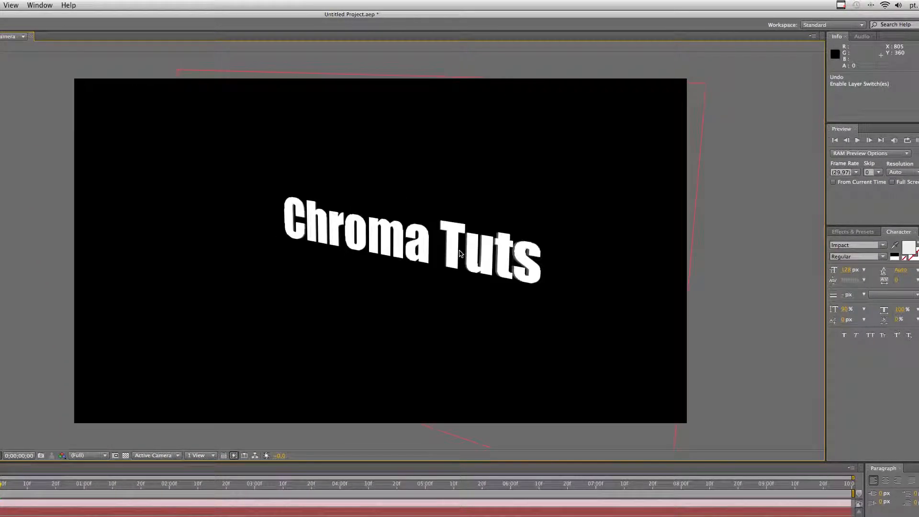
key(super+z)
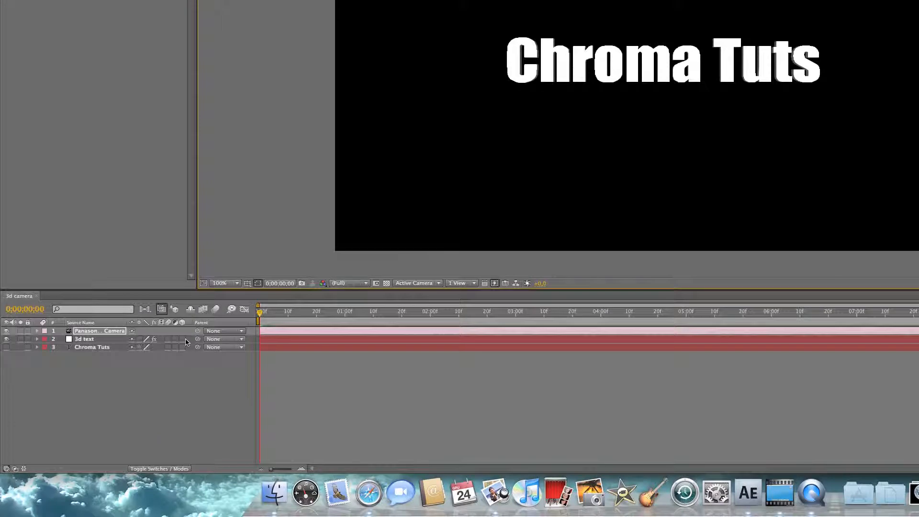
Step: Turn the 3d text and Chroma Tuts layers into 3D layers and test them by orbiting the camera
click(182, 339)
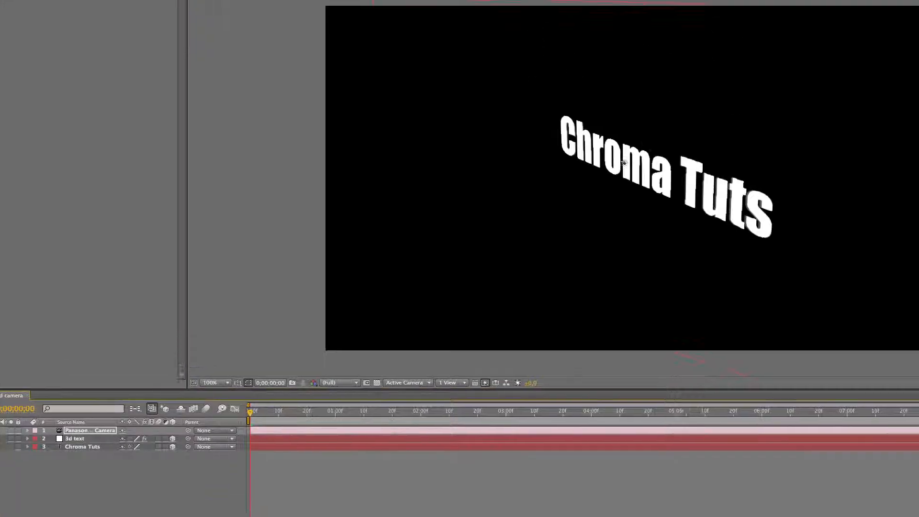
drag(344, 227, 645, 51)
drag(477, 223, 536, 220)
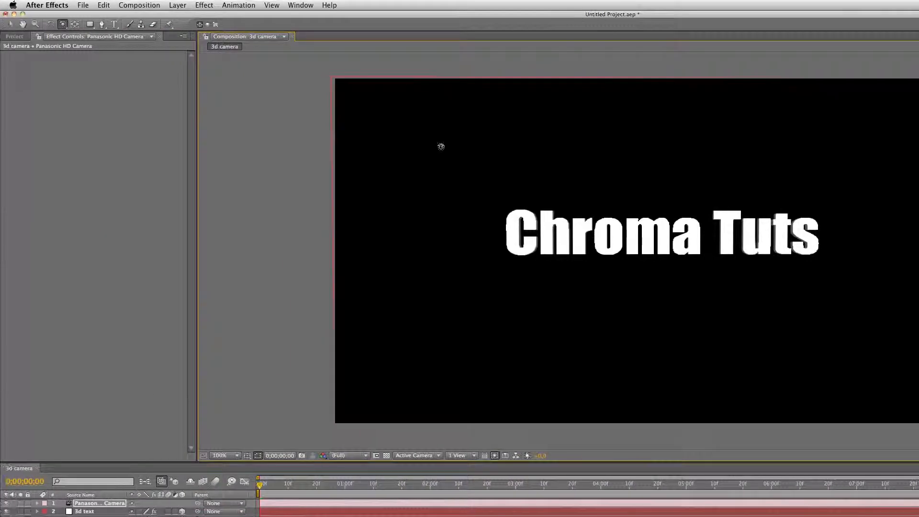
drag(441, 147, 439, 142)
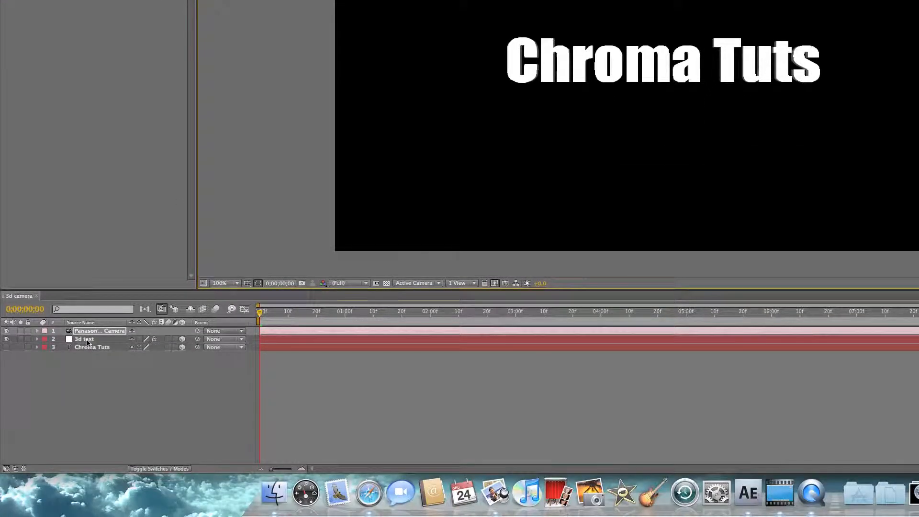
Step: Set Shatter's Camera System on the 3d text layer to Comp Camera and orbit the camera around the extruded text
click(86, 511)
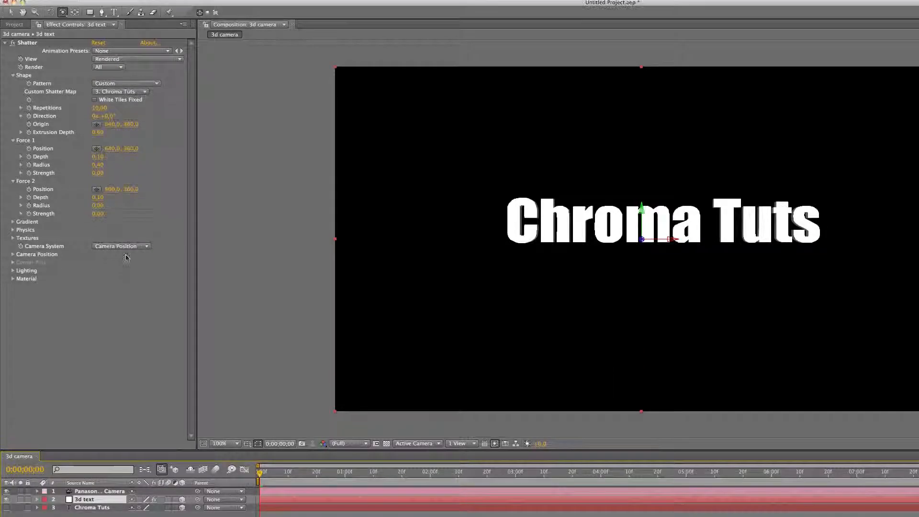
click(122, 246)
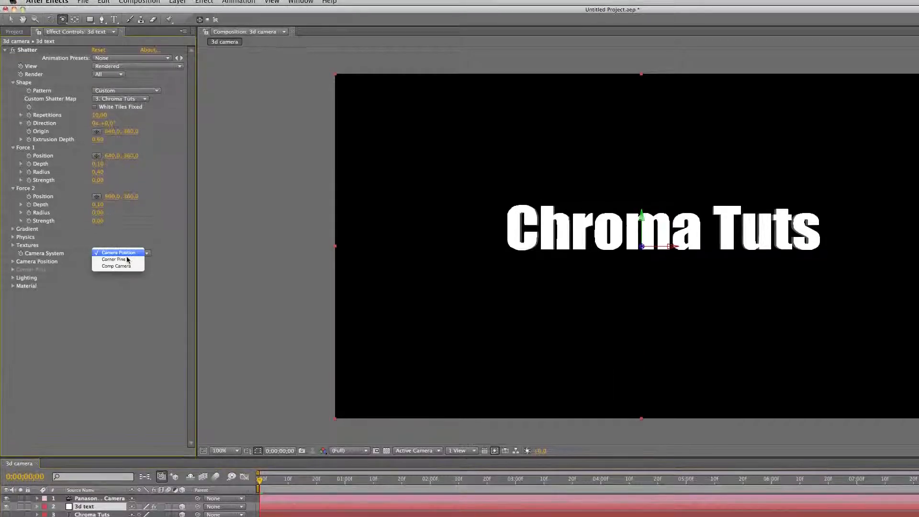
click(124, 261)
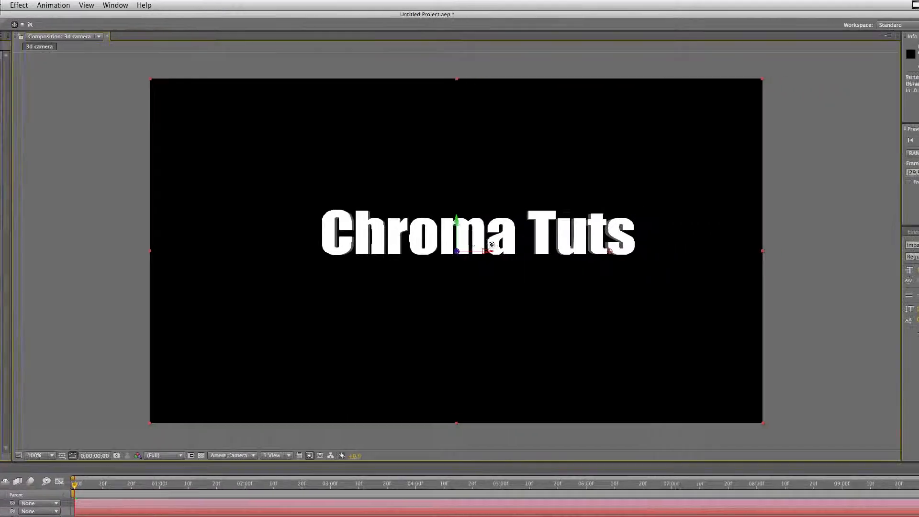
drag(491, 244, 722, 254)
drag(539, 255, 421, 229)
drag(469, 252, 412, 255)
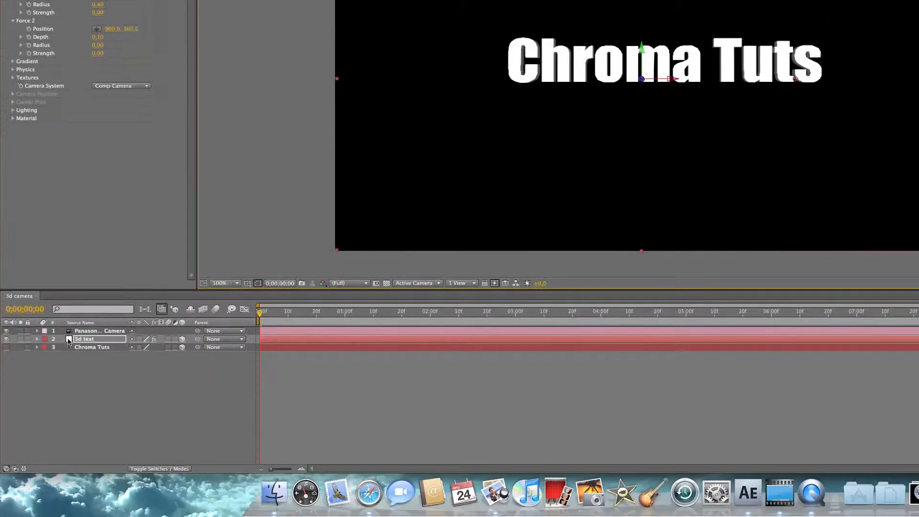
Step: Reveal the Panasonic HD Camera's Position property and set a keyframe for it at 0;00;00;00
click(72, 334)
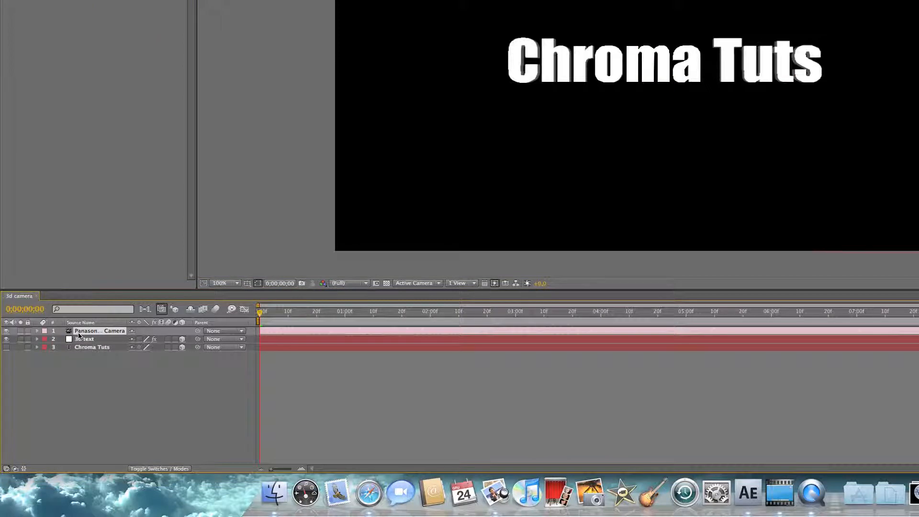
key(p)
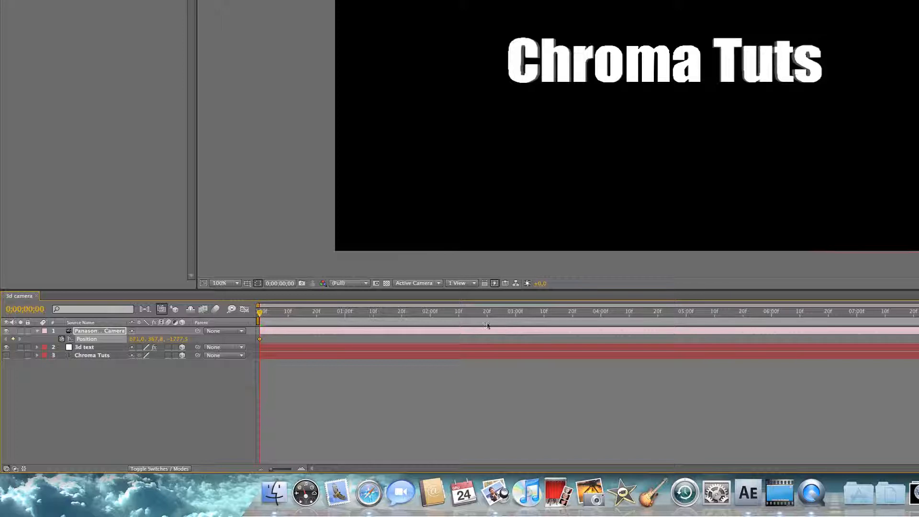
Step: Add a second camera Position keyframe at 0;00;02;00 by orbiting around the text, and preview the animation from the start
click(434, 323)
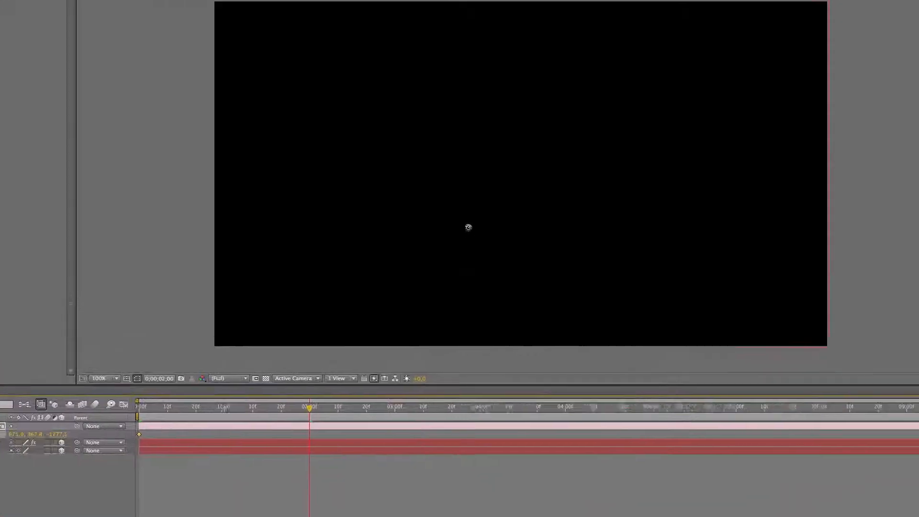
drag(462, 156, 621, 182)
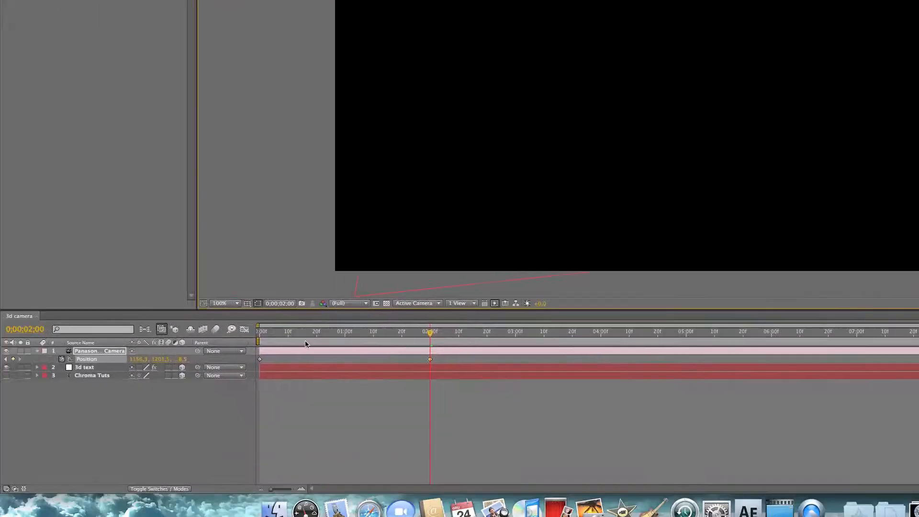
key(Home)
key(space)
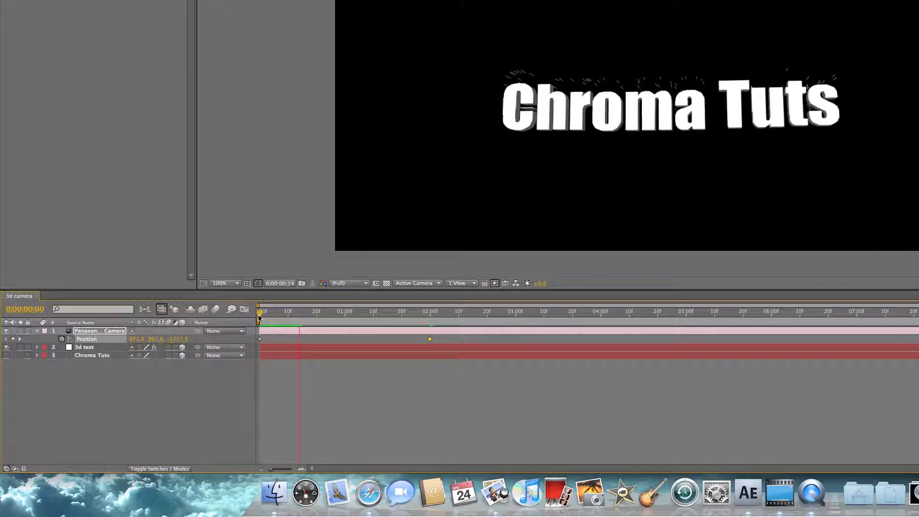
key(space)
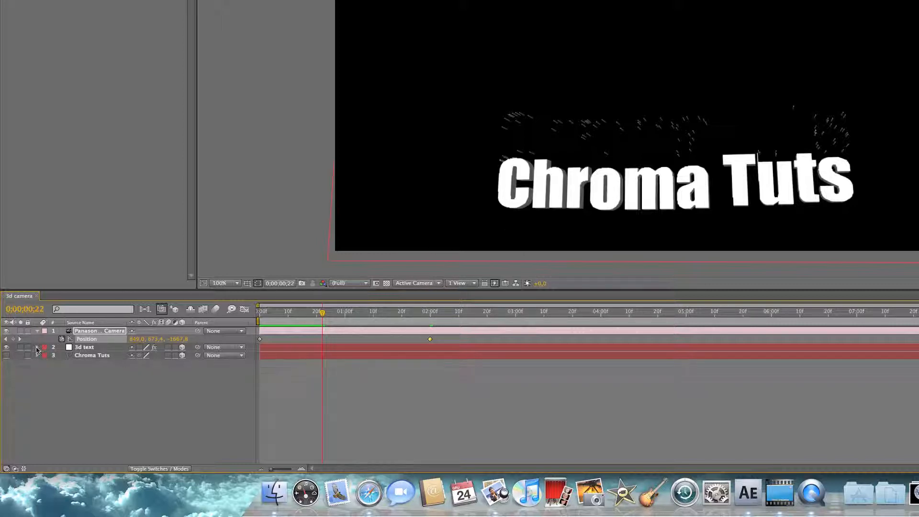
Step: Set the Gravity in Shatter's Physics settings on the 3d text layer to 0 and preview the animation
click(37, 347)
click(60, 354)
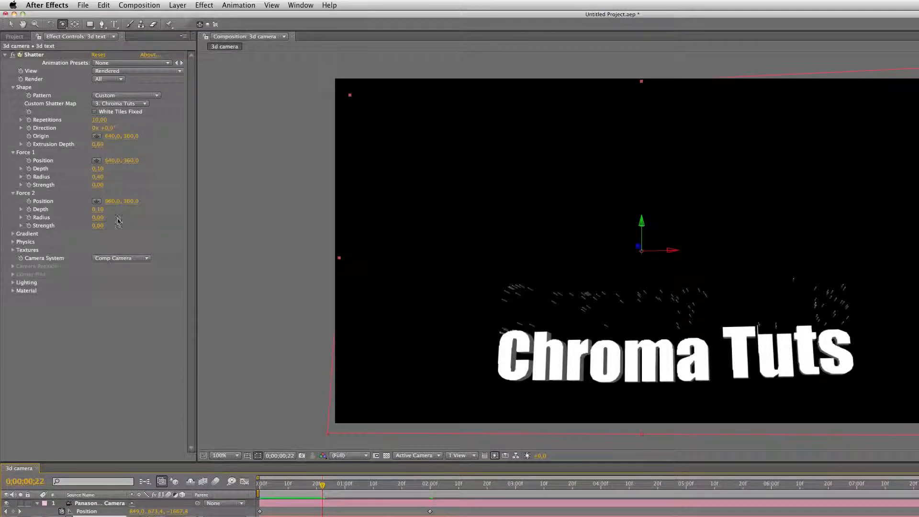
click(12, 241)
click(98, 290)
text(3)
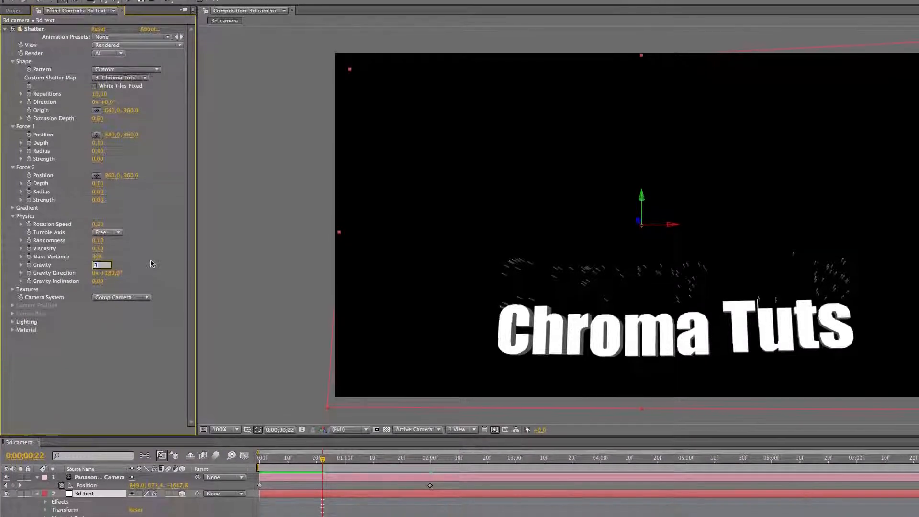
key(Return)
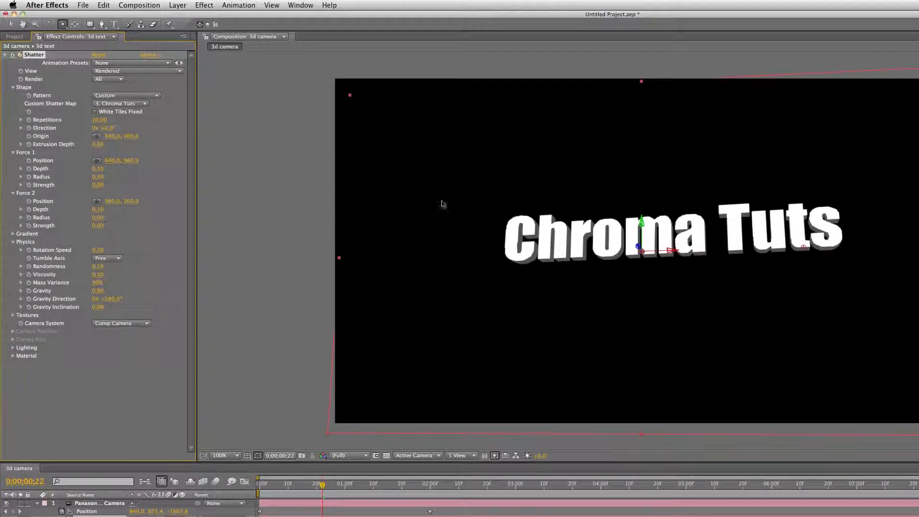
key(space)
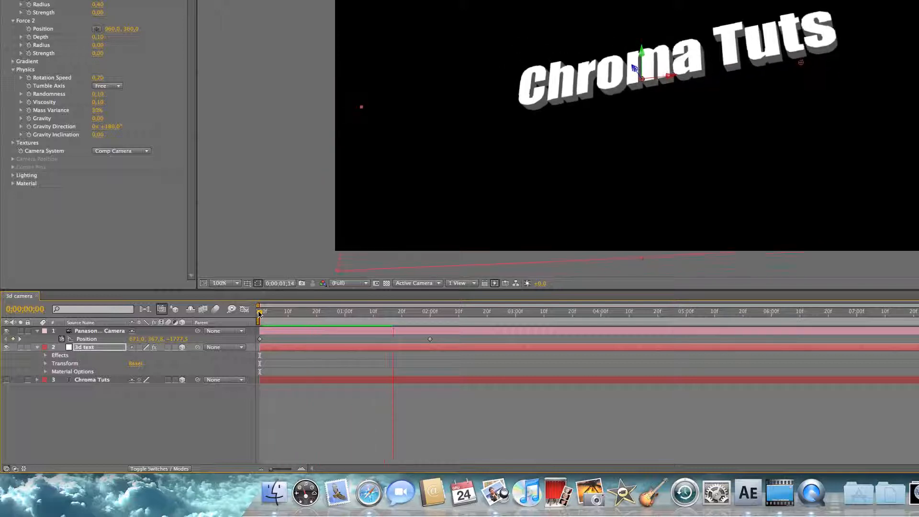
Step: Add a third camera Position keyframe at 0;00;04;00 by orbiting to the side of the text, and preview from the start
click(601, 311)
drag(622, 88, 652, 80)
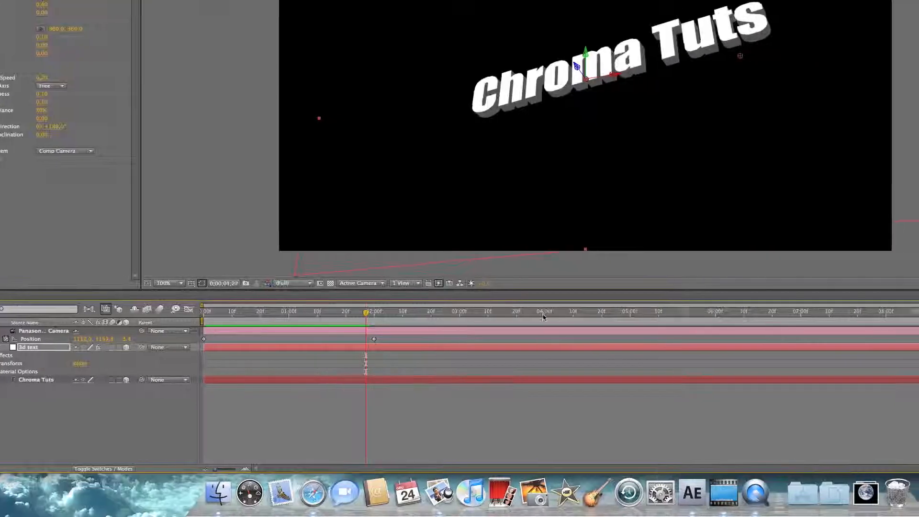
drag(501, 156, 600, 237)
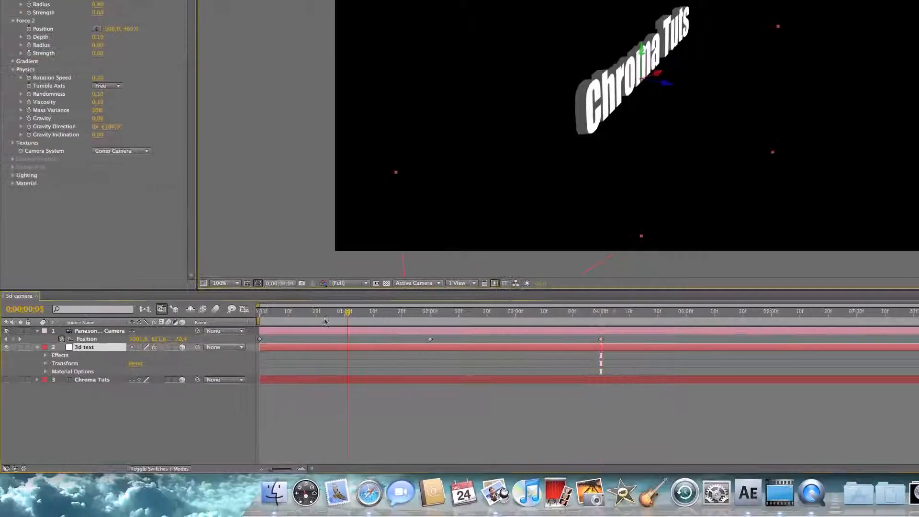
key(Home)
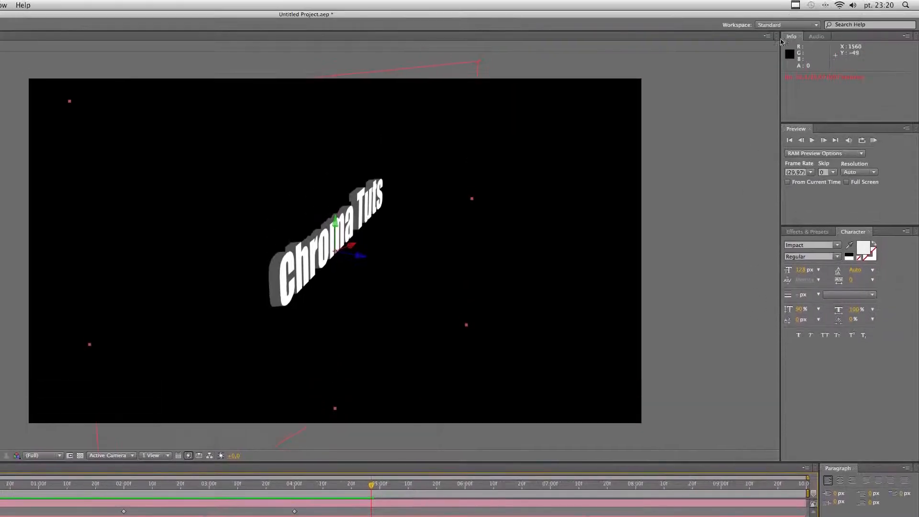
click(796, 5)
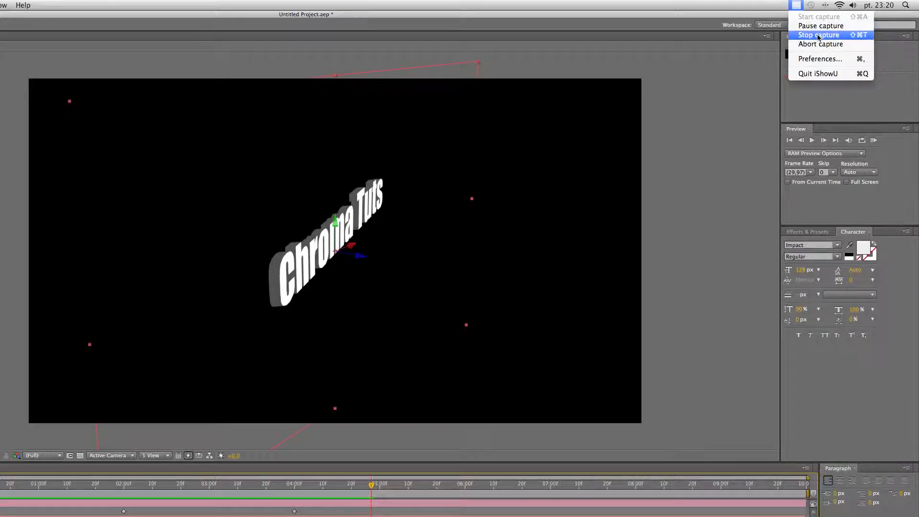